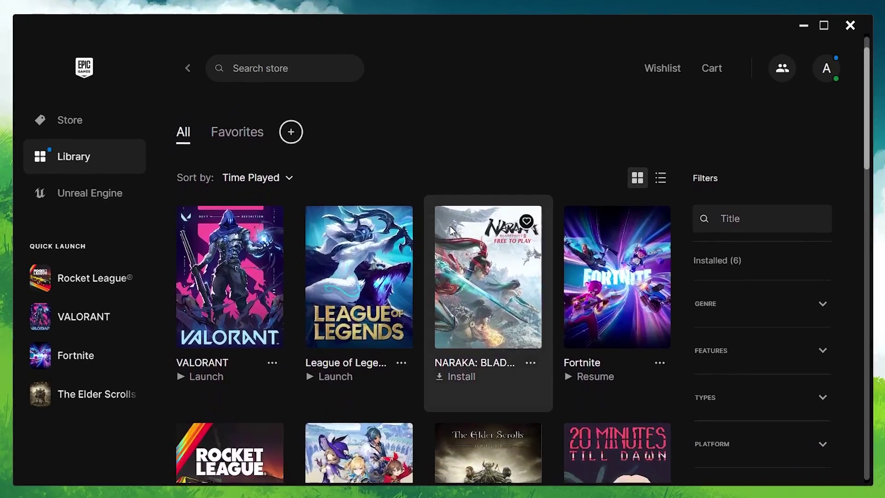
Scroll down through the Library games, sorted by Time Played.
scroll(450, 225, down, 1)
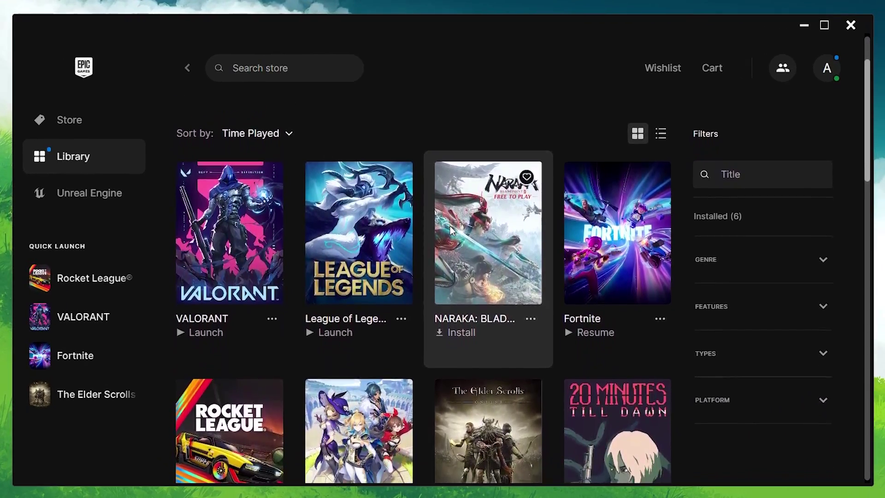
scroll(450, 226, down, 1)
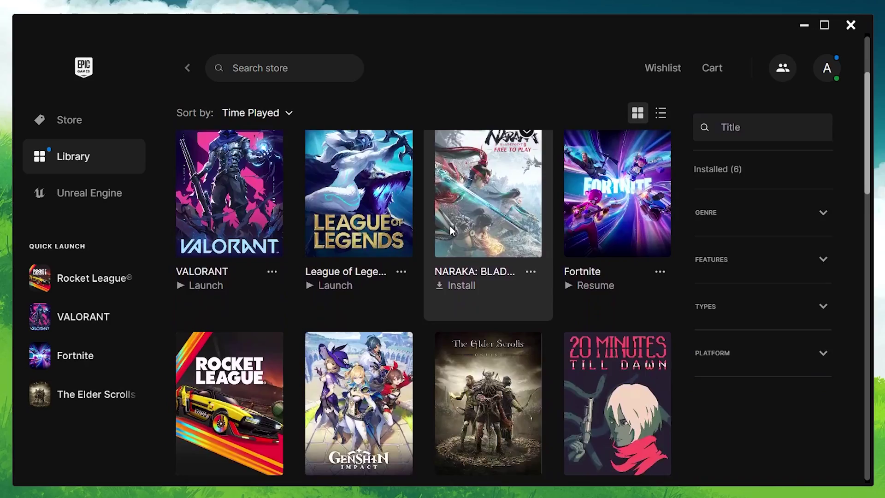
scroll(450, 225, down, 1)
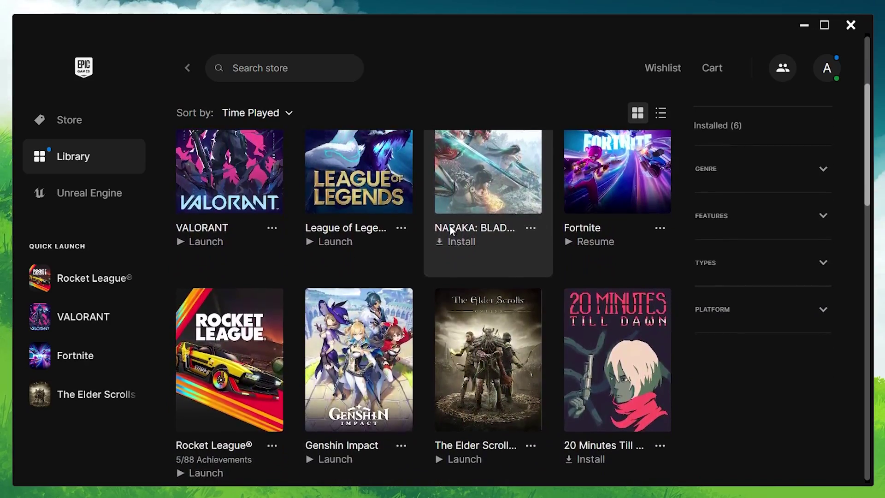
scroll(449, 225, down, 1)
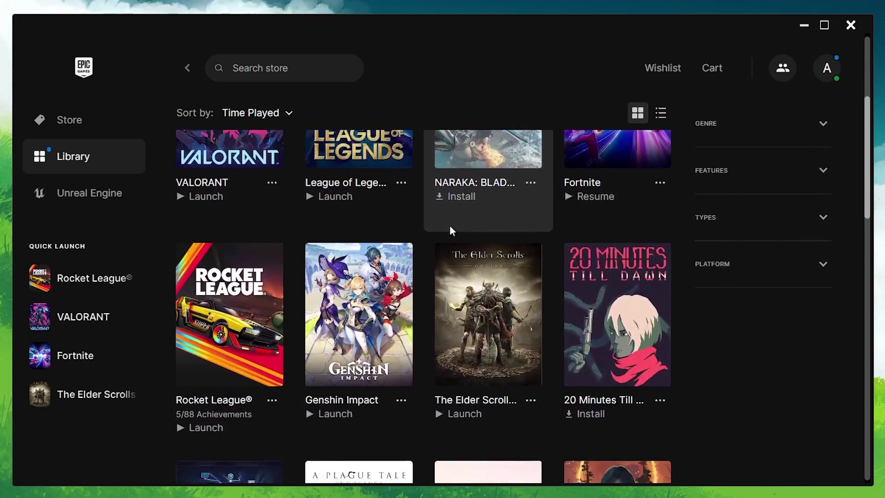
scroll(450, 226, down, 1)
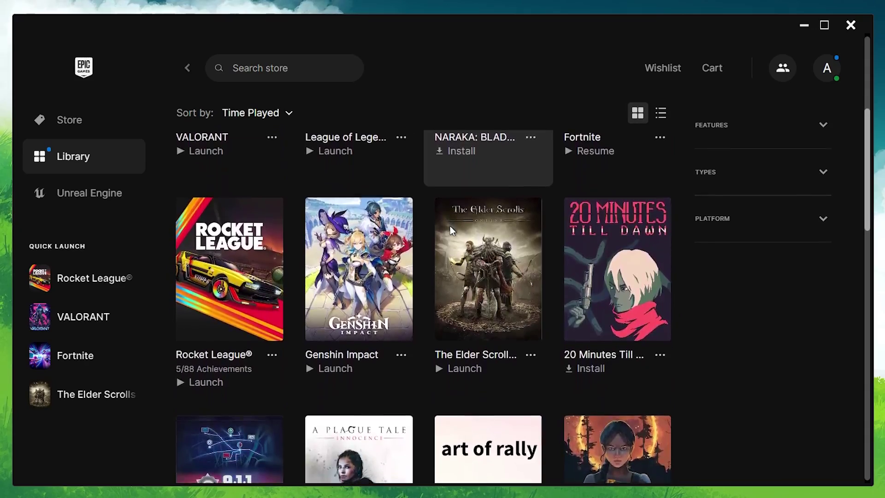
scroll(450, 226, down, 1)
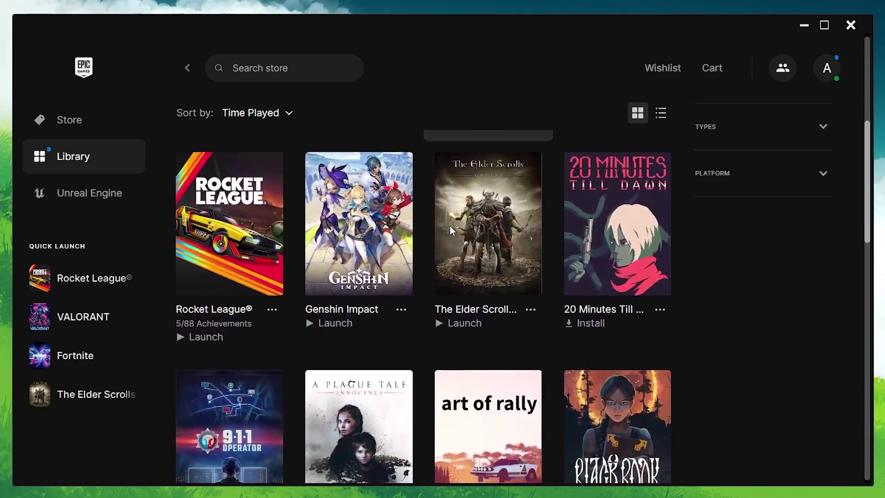
scroll(449, 226, down, 1)
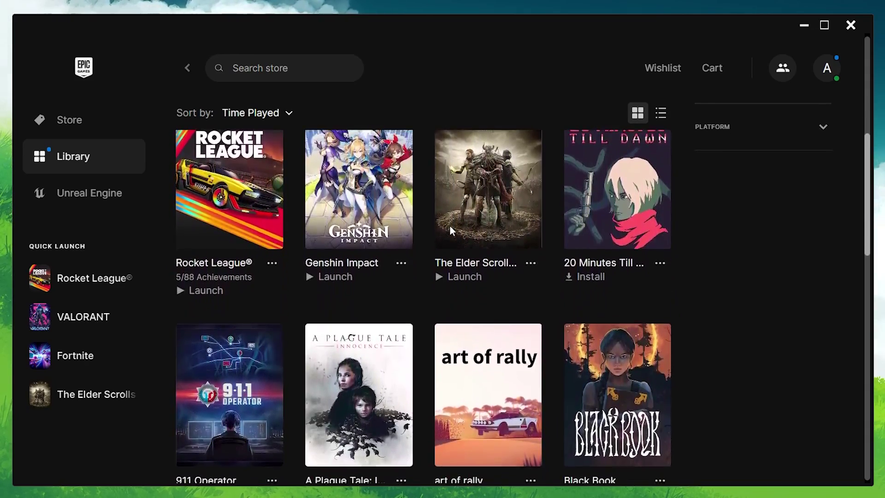
scroll(450, 226, down, 1)
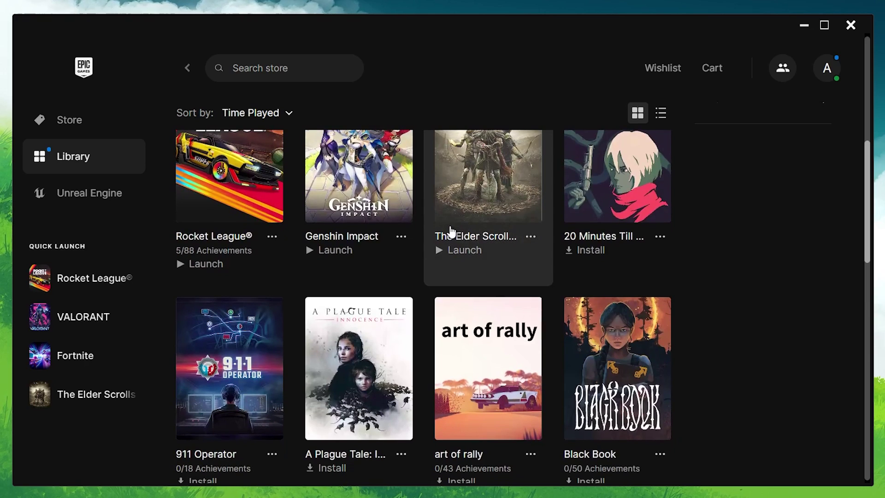
Close the launcher window, then bring up the background Epic Games tray icon's menu to exit it.
click(850, 28)
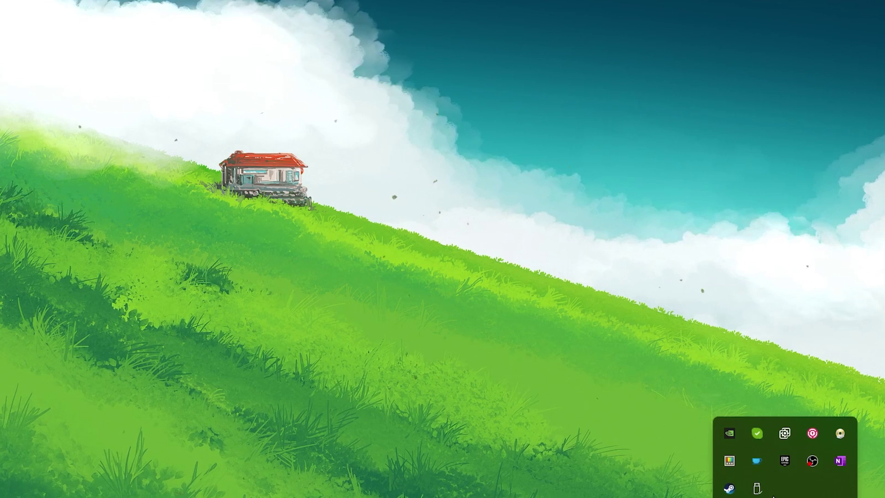
right_click(778, 459)
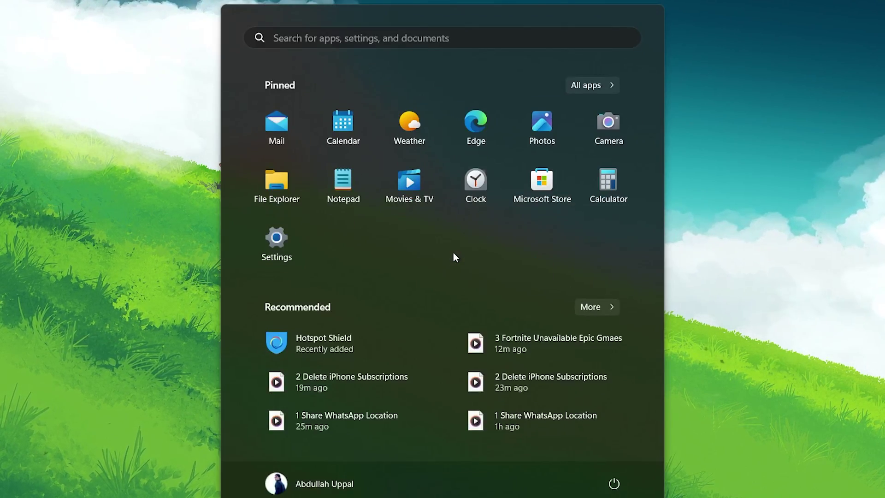
Relaunch Epic Games Launcher by searching 'epic' and go to its Settings page.
text(epic)
key(Return)
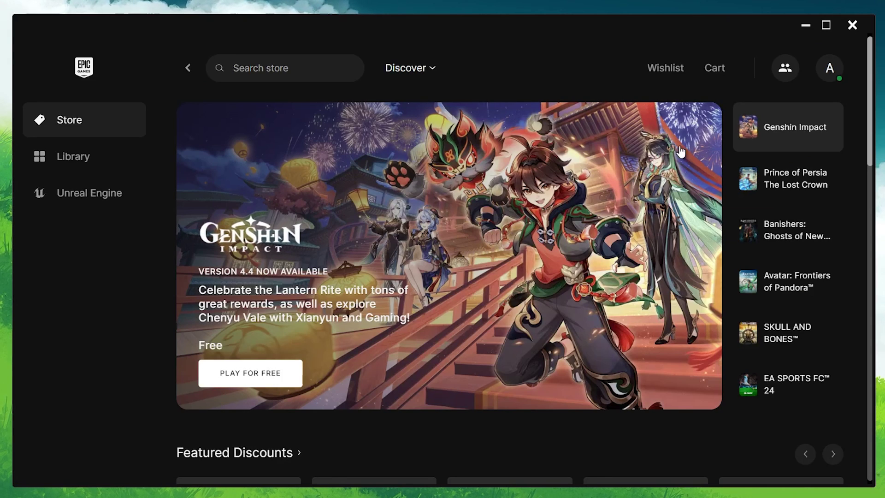
click(831, 81)
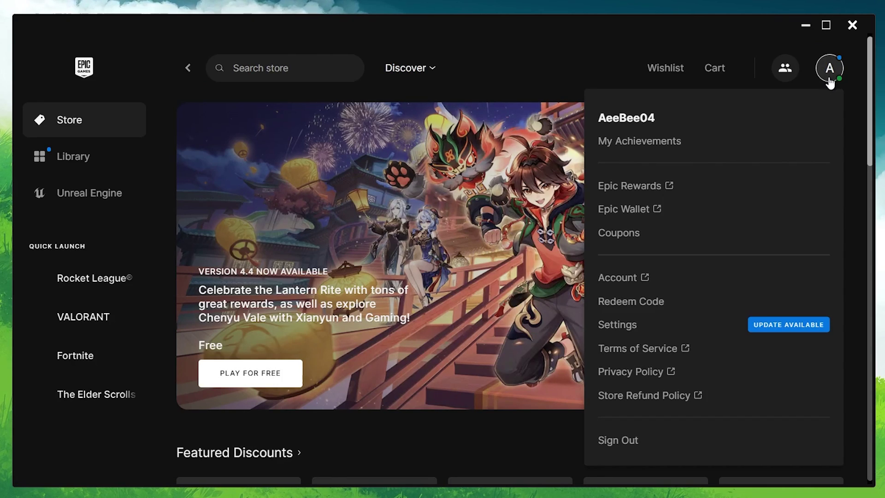
click(636, 322)
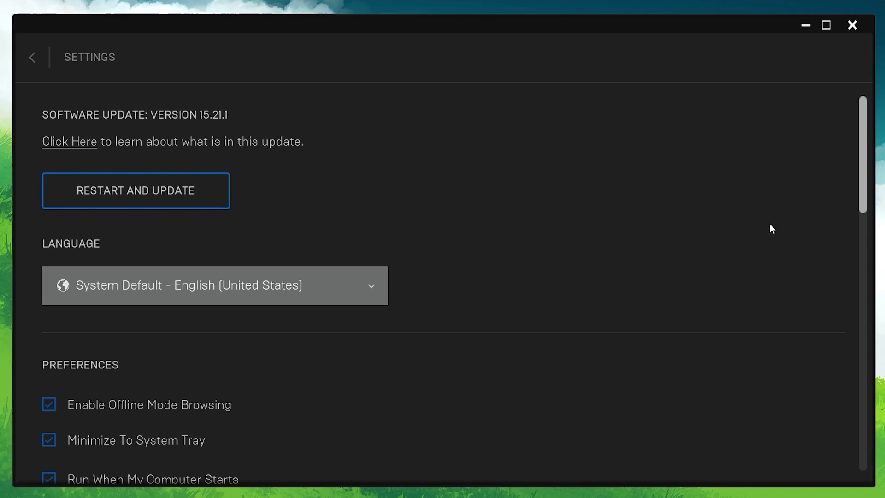
Reset the Vault Cache location to the default VaultCache folder, apply, and return to the Store.
drag(859, 170, 862, 324)
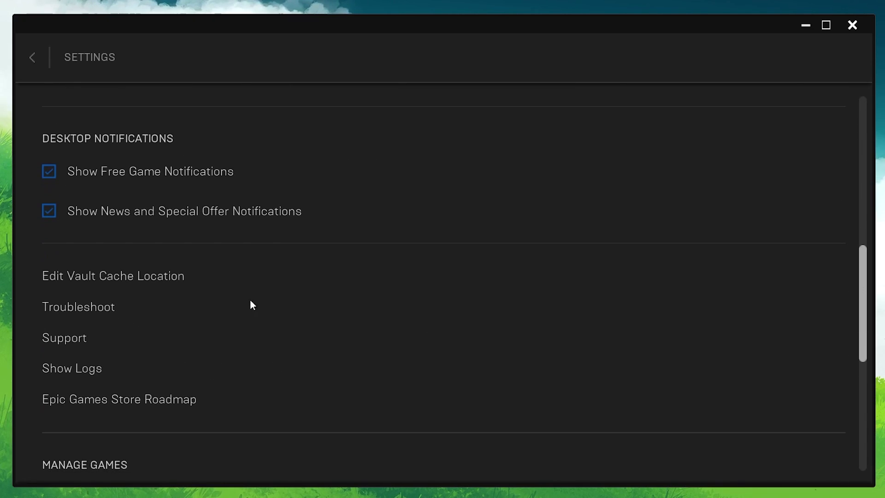
click(115, 280)
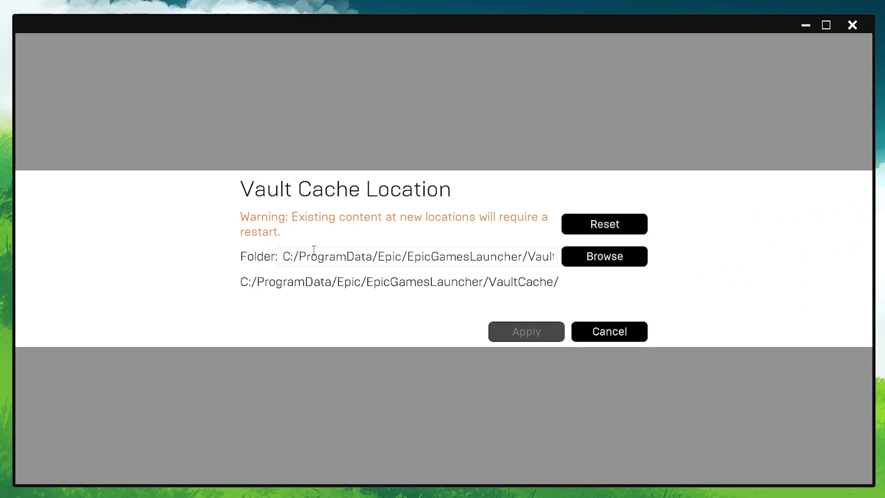
click(605, 228)
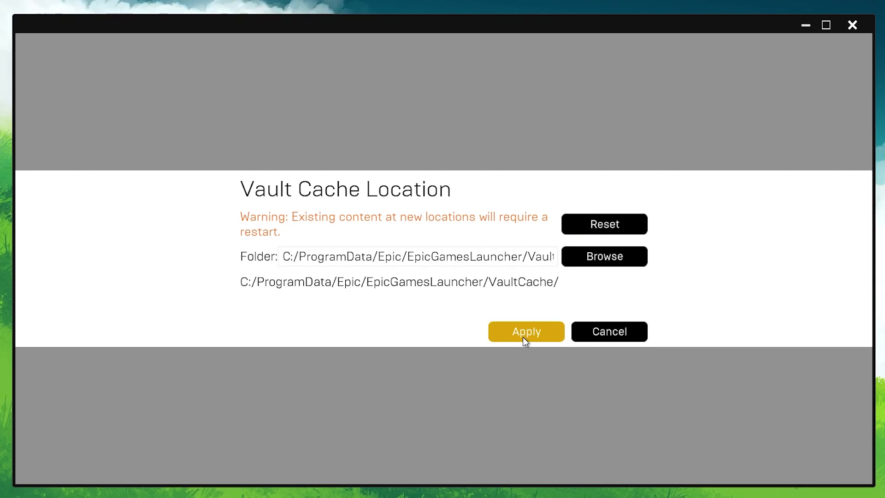
click(600, 337)
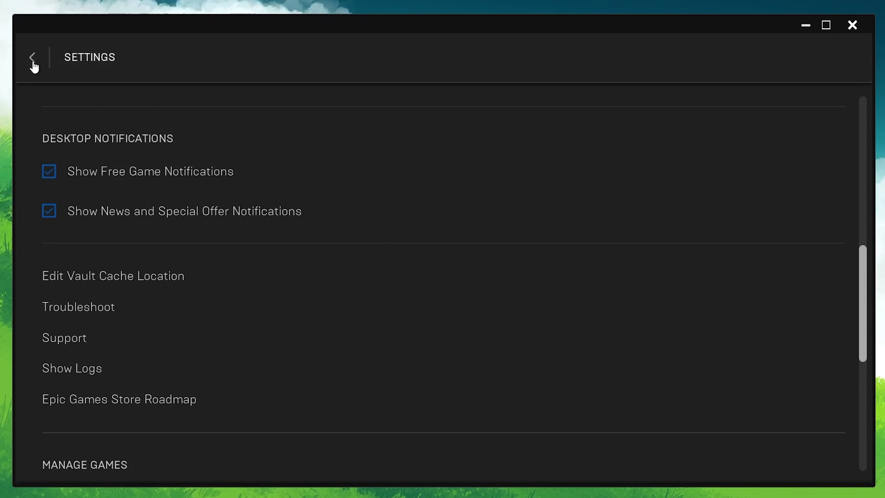
click(33, 59)
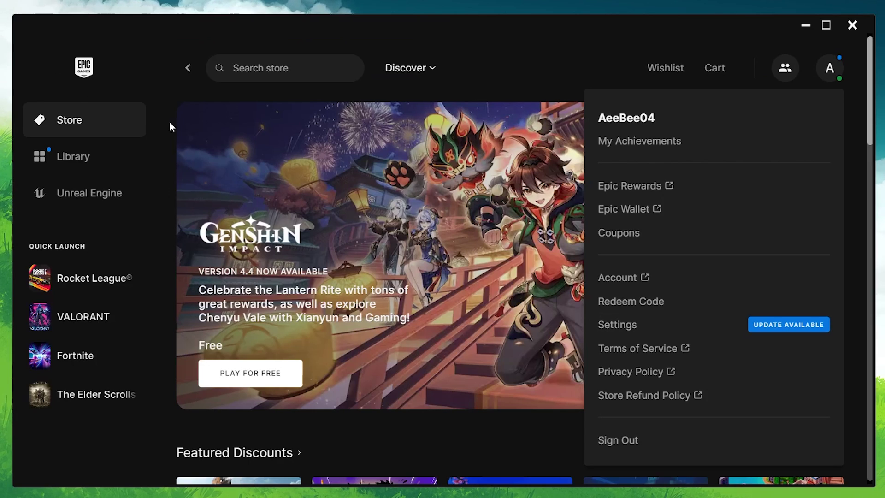
Open the Epic Games Launcher search result's file location in the Start Menu Programs folder.
click(508, 86)
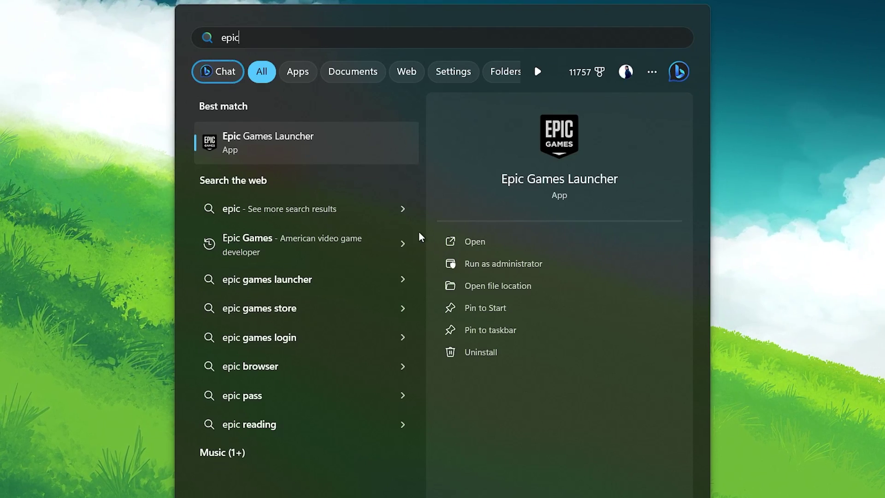
right_click(303, 147)
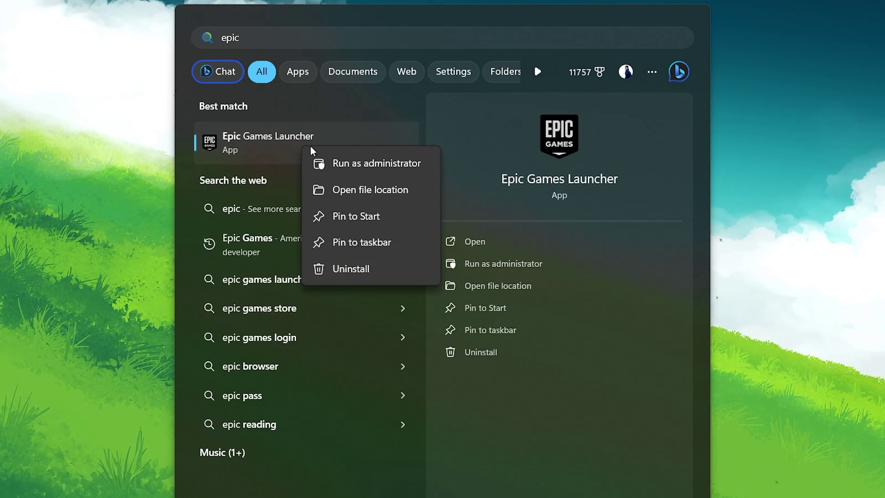
click(353, 190)
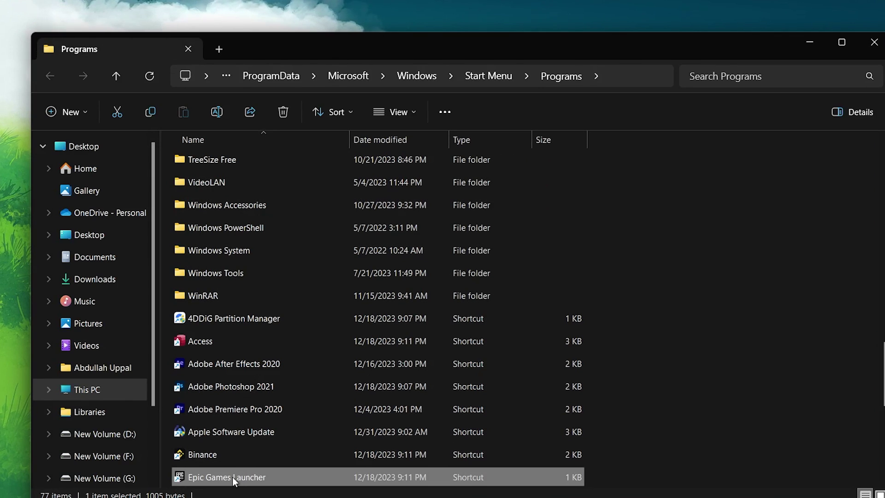
Enable 'Run this program as an administrator' on the launcher shortcut, then close Properties and Explorer.
right_click(232, 479)
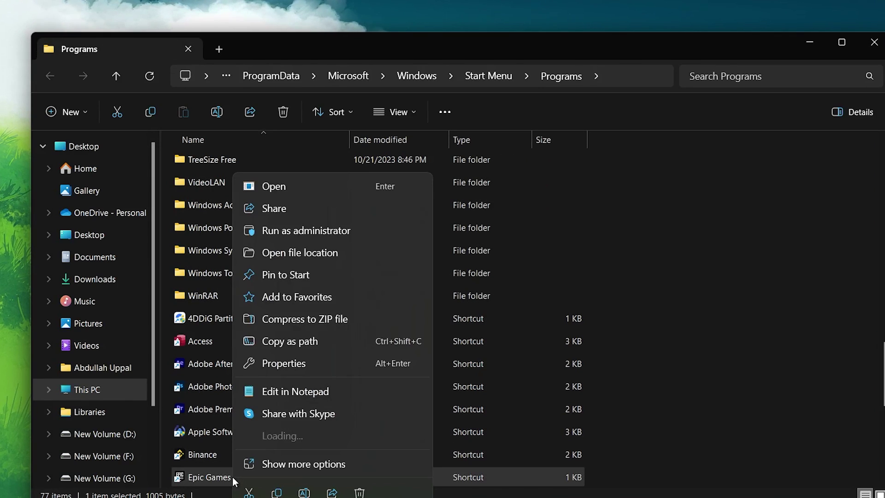
click(278, 365)
drag(373, 179, 483, 91)
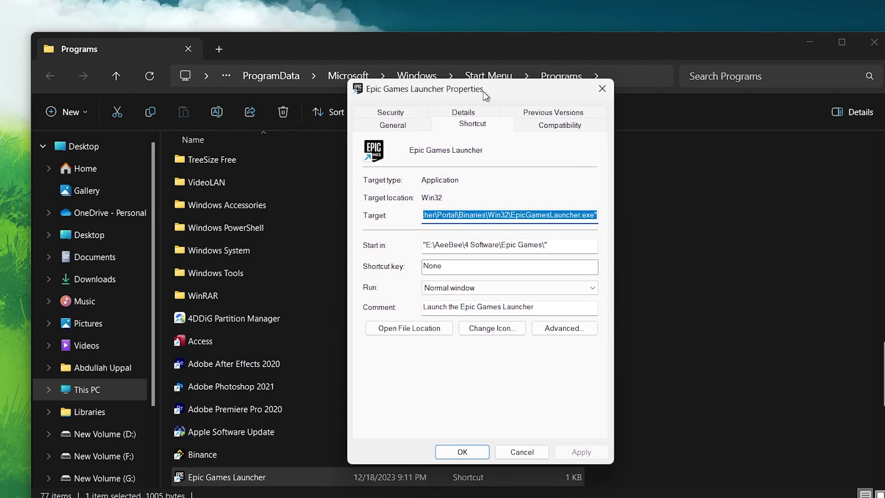
click(541, 123)
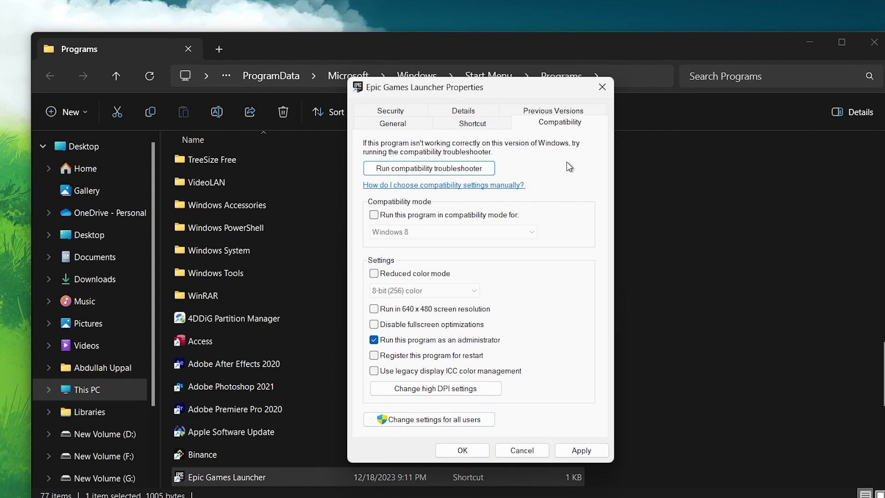
click(602, 87)
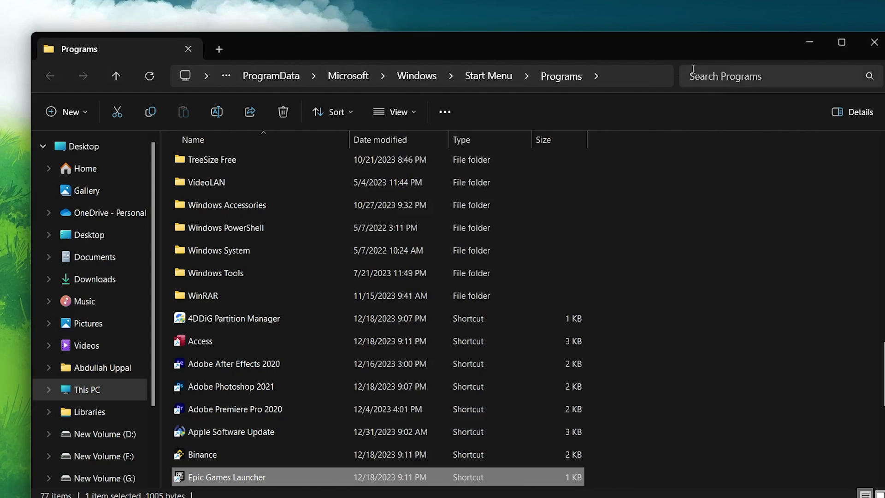
click(868, 45)
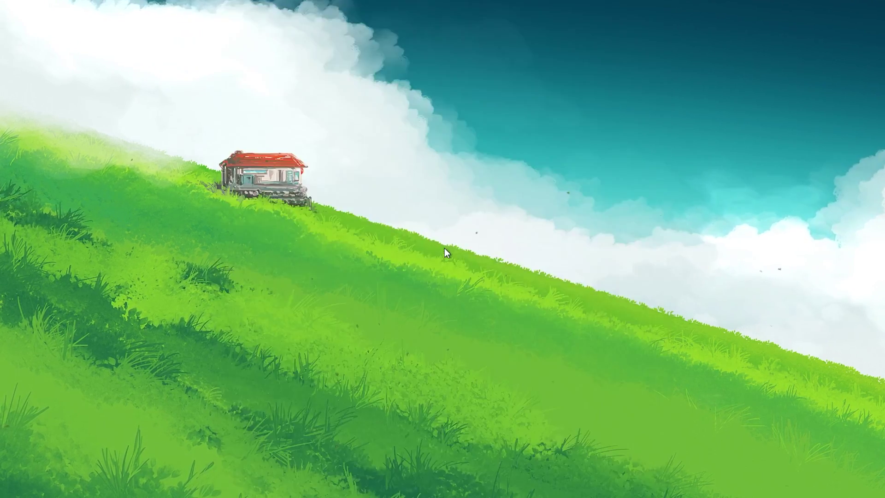
Search %localappdata% from the Start menu to open the AppData Local folder.
key(super)
text(%localappdata%)
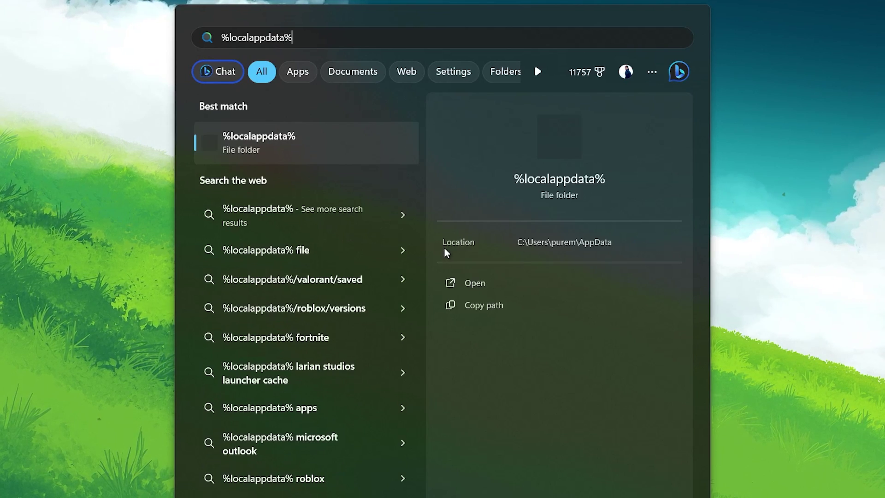
key(Return)
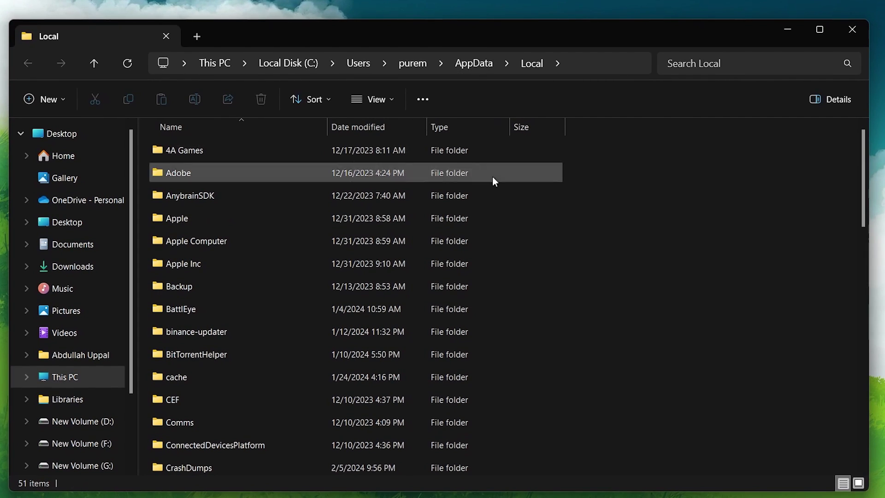
scroll(552, 266, down, 5)
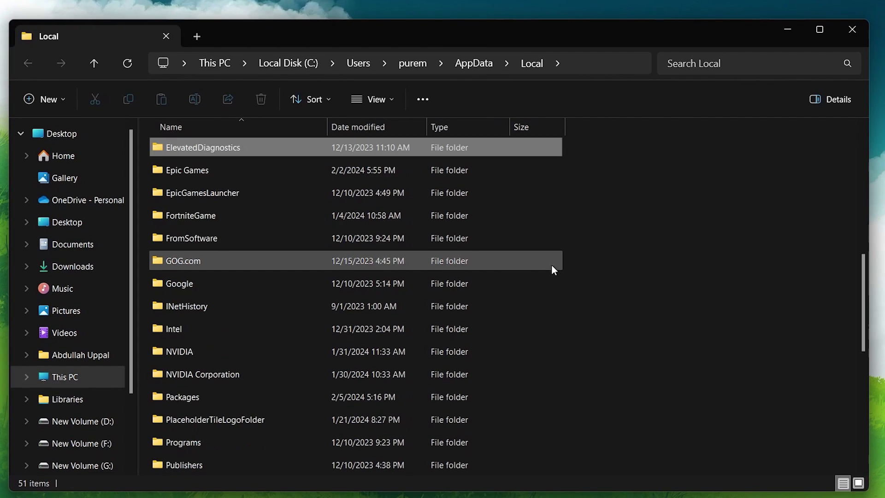
click(229, 172)
click(206, 187)
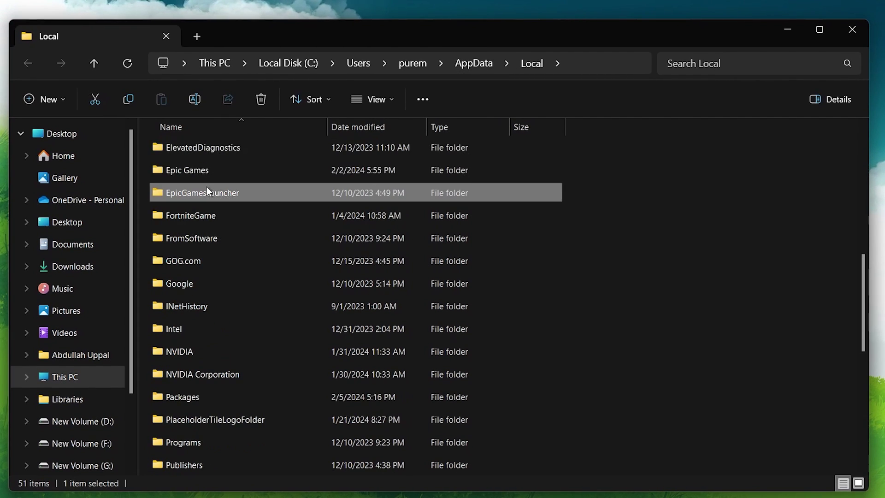
click(198, 212)
right_click(199, 212)
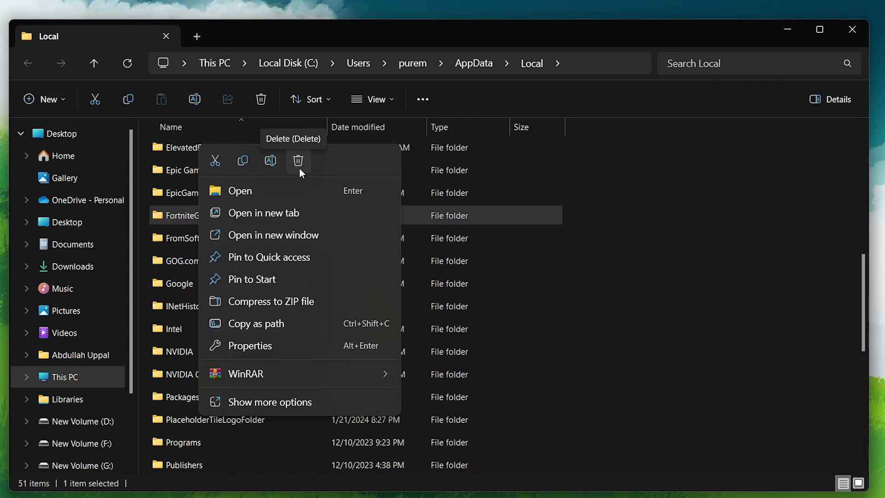
click(700, 264)
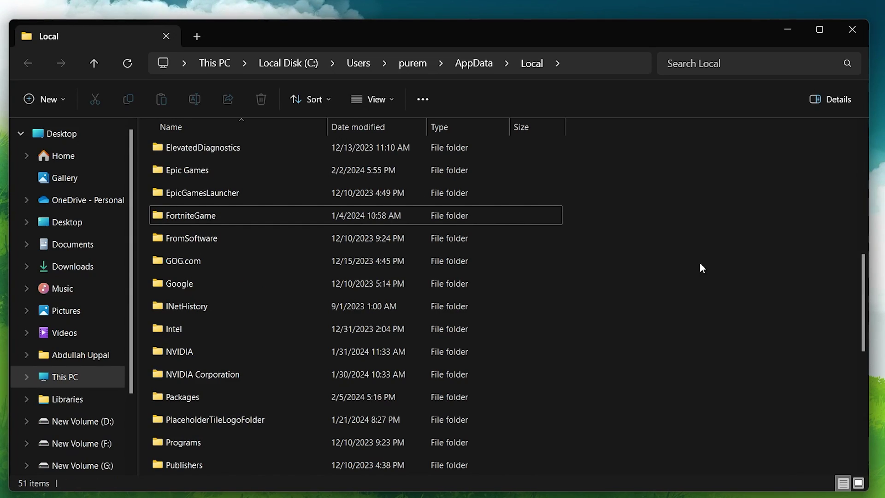
Bring up the Start menu's power options to restart the PC.
key(super)
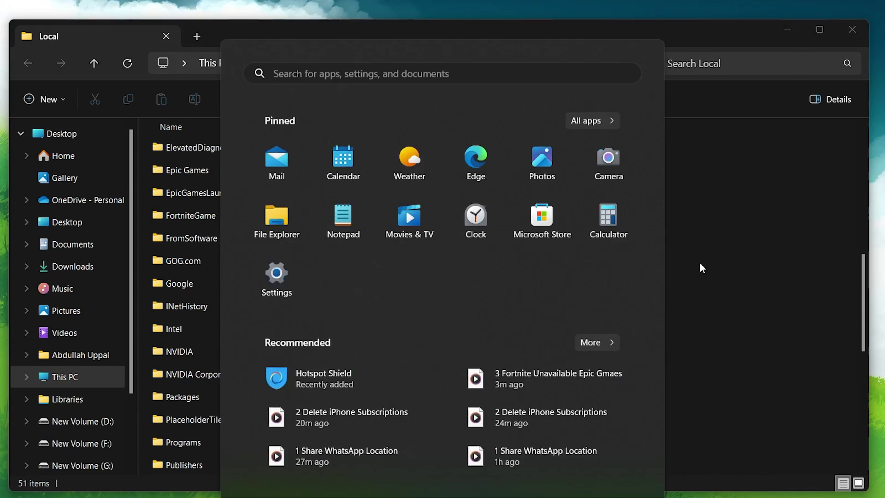
click(615, 482)
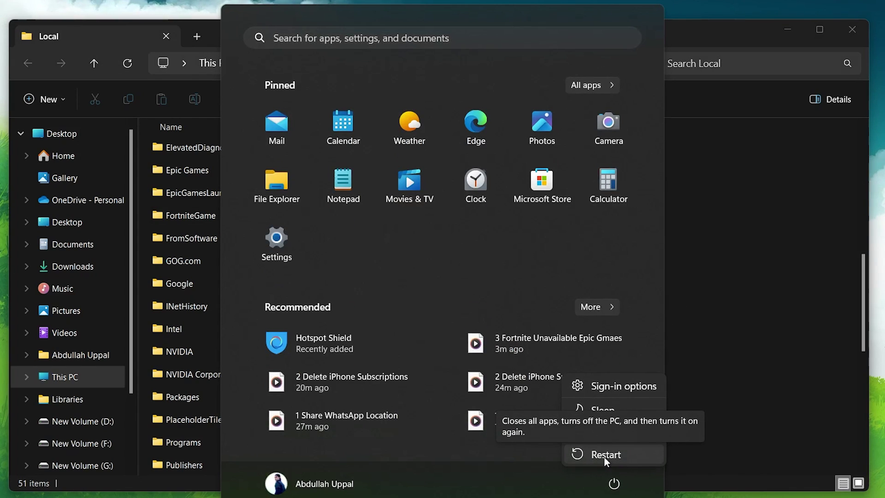
key(Escape)
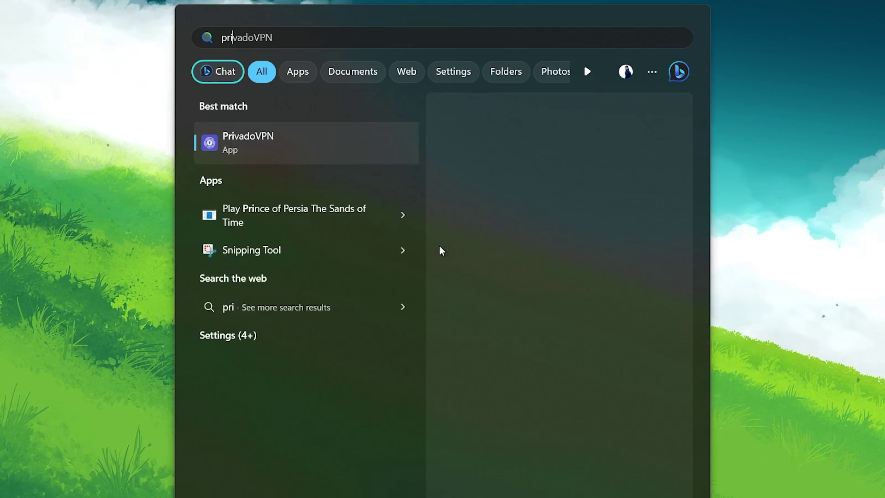
Search 'privado' to launch PrivadoVPN and scroll its server location list.
text(vado)
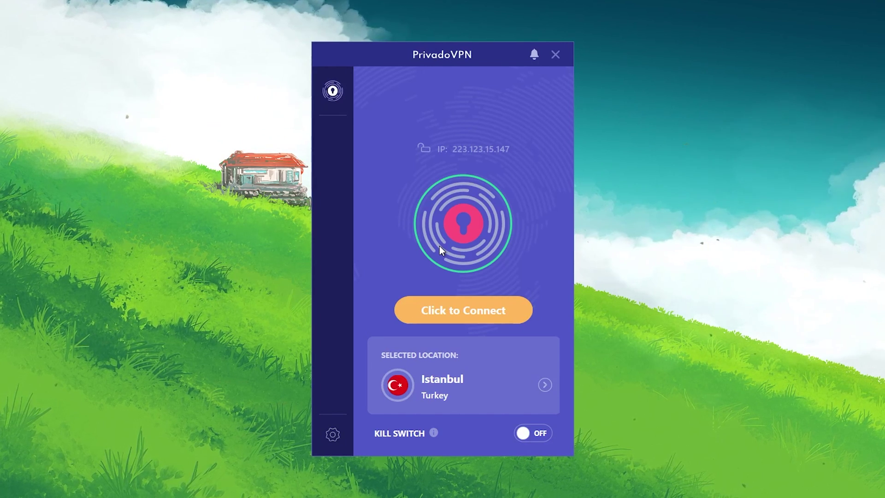
click(543, 386)
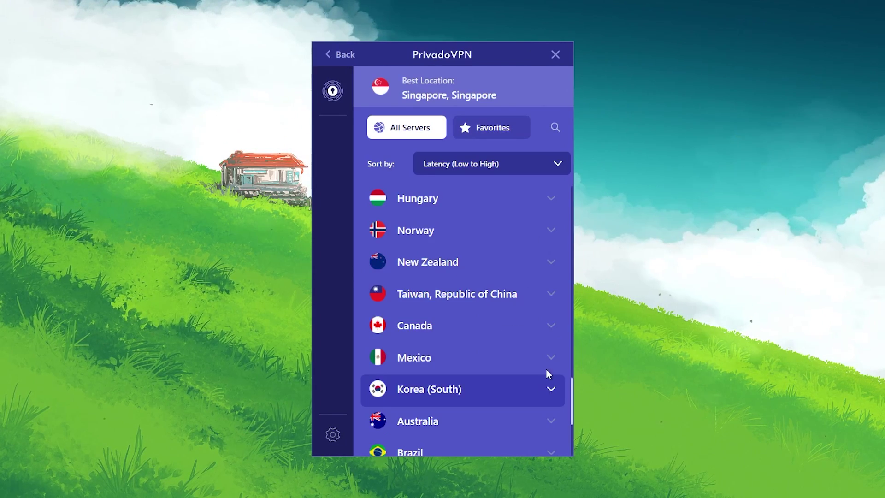
mouse_move(574, 390)
mouse_down()
mouse_move(573, 426)
mouse_move(588, 231)
mouse_move(575, 201)
mouse_up()
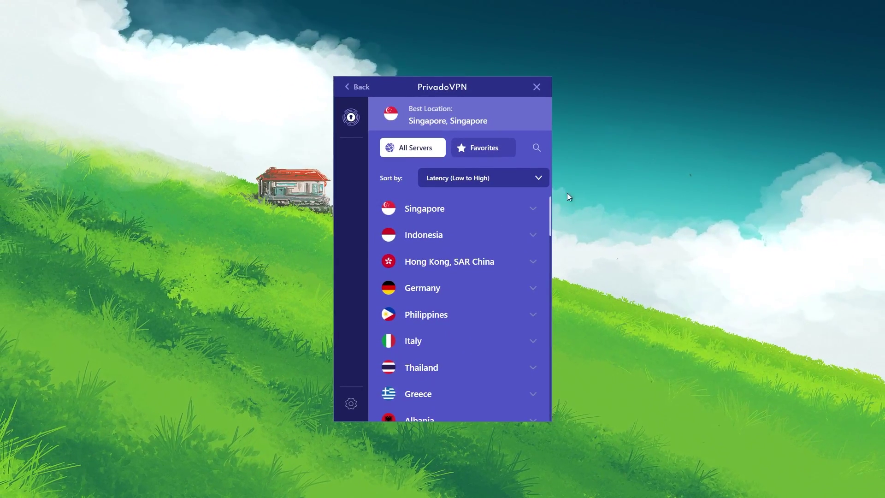